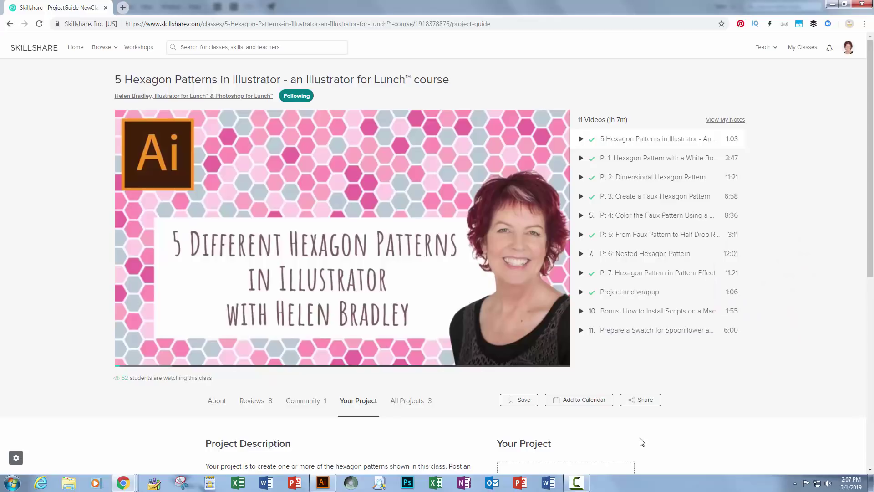
- Create a new custom 1200 x 1200 px document from Illustrator's start screen
left_click(322, 482)
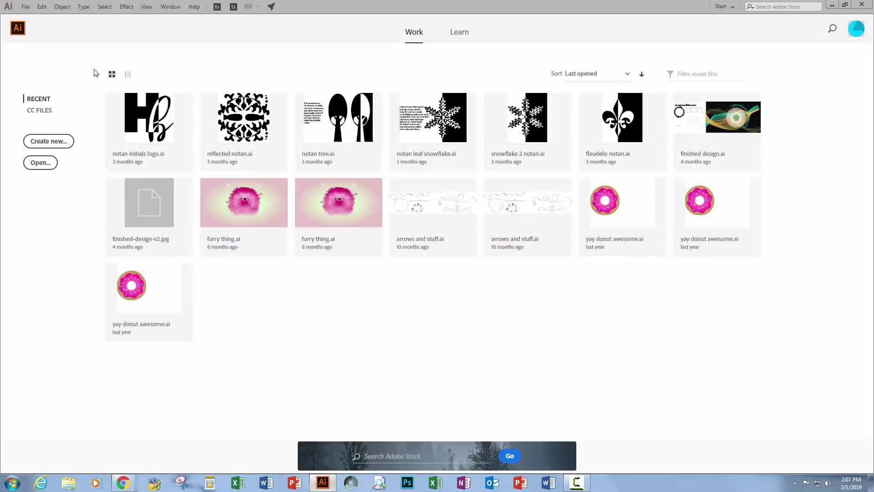
left_click(29, 144)
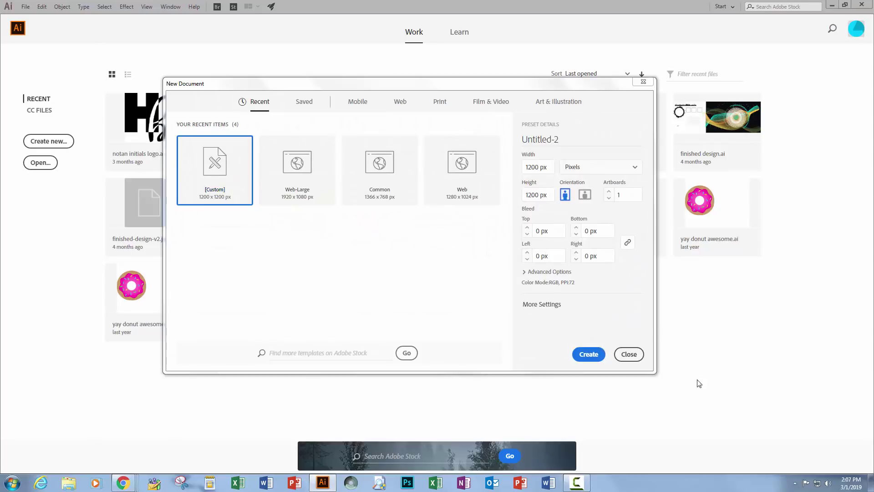
left_click(602, 363)
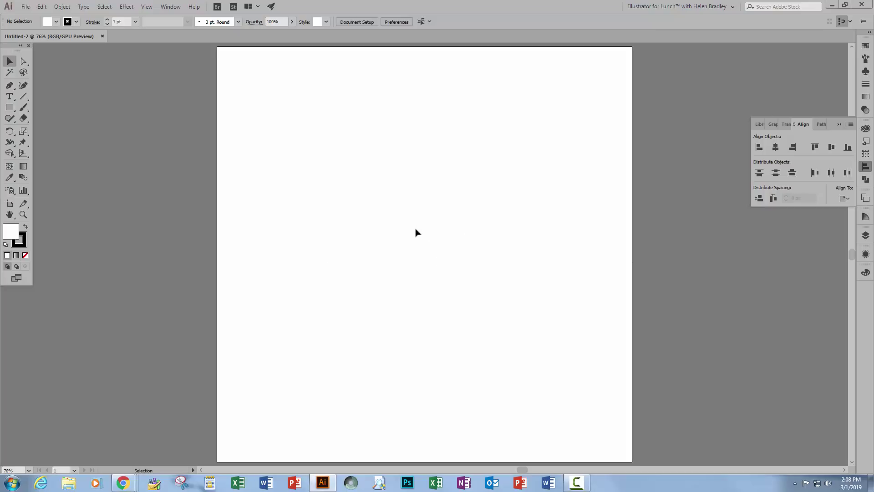
- Draw a six-sided polygon with a 50 px radius and zoom in on it
left_click(10, 108)
left_click(9, 108)
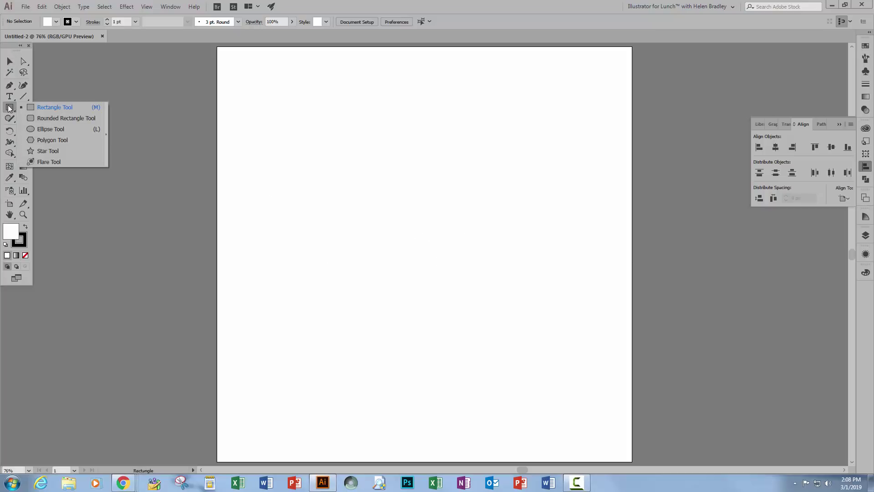
left_click(38, 137)
left_click(375, 211)
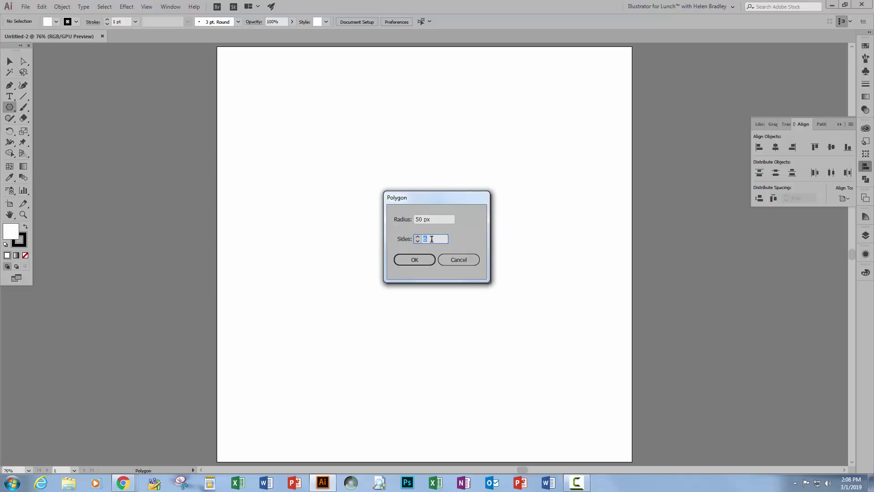
left_click(412, 258)
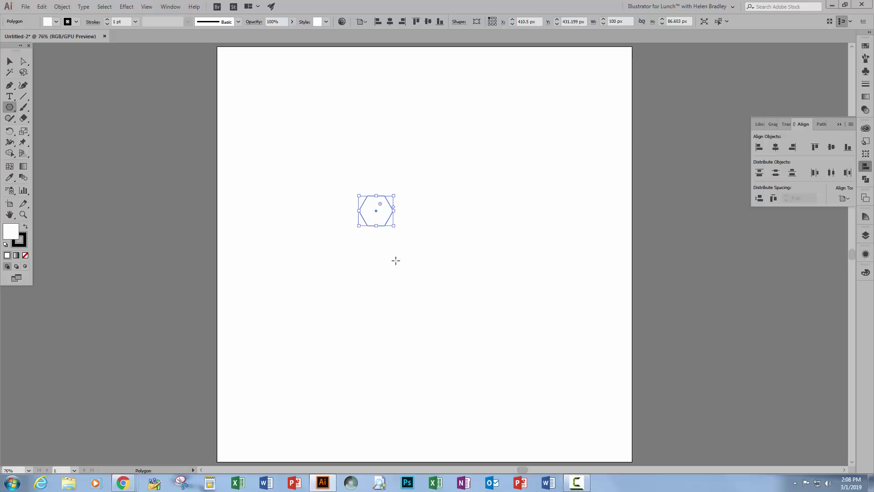
key("z")
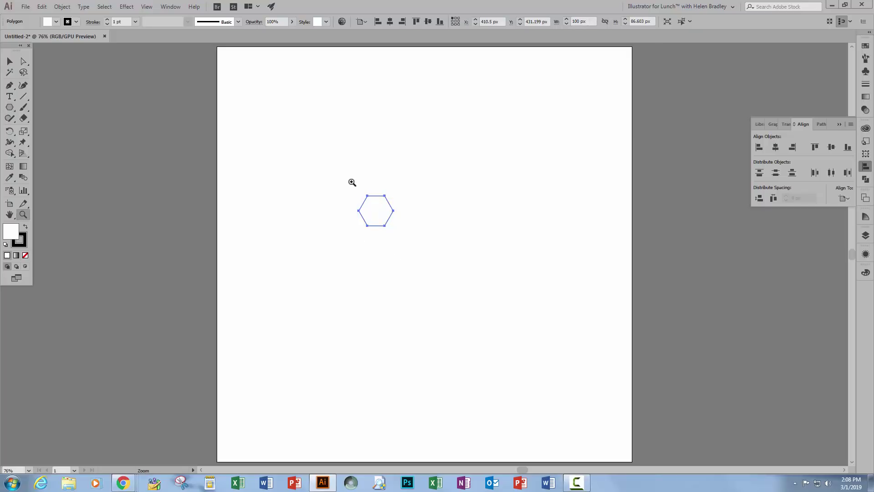
left_click_drag(359, 198, 511, 341)
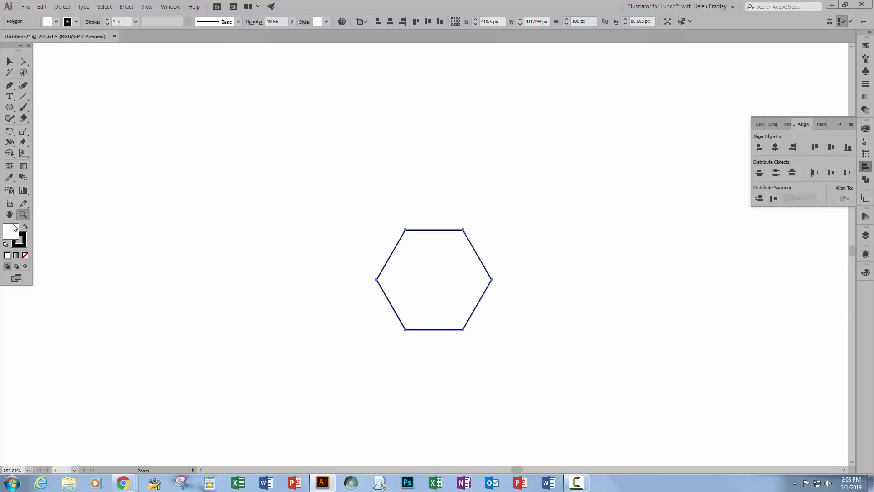
- Set the hexagon's fill to None and raise its stroke weight to 3 pt
left_click(25, 255)
left_click(24, 246)
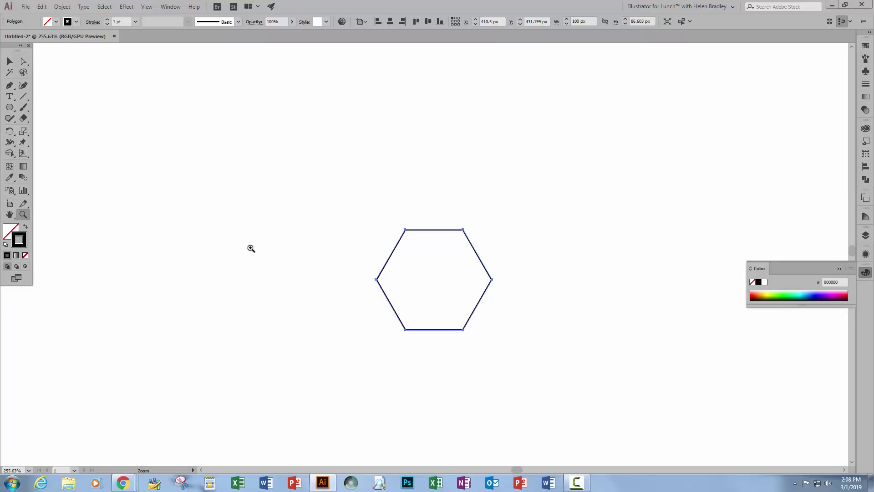
left_click(107, 19)
left_click(107, 20)
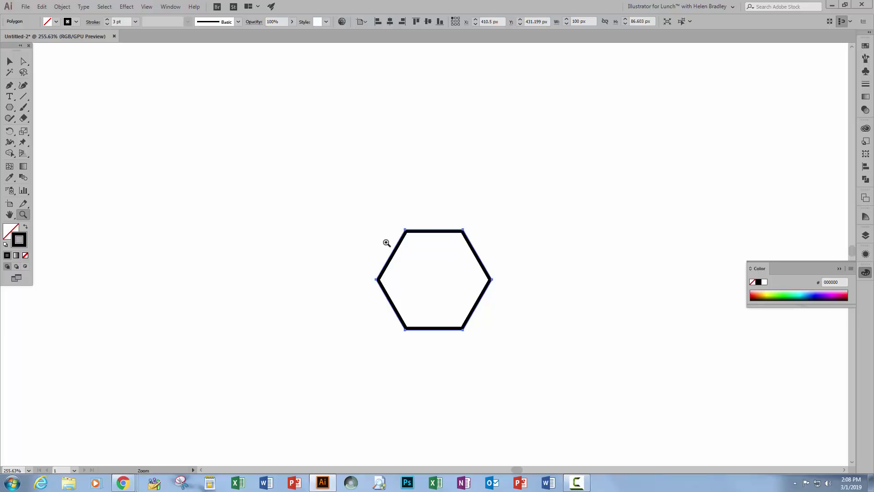
- Bring up the Stroke panel from the Window menu
left_click(92, 21)
left_click(865, 253)
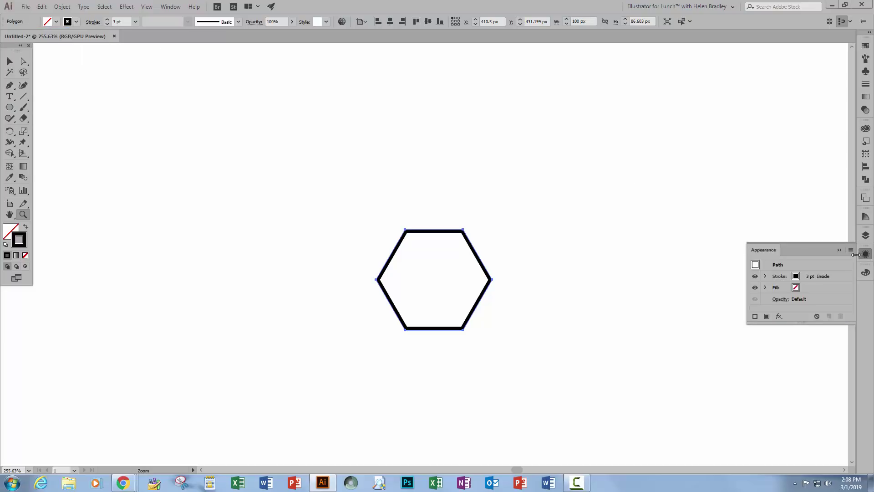
left_click(777, 275)
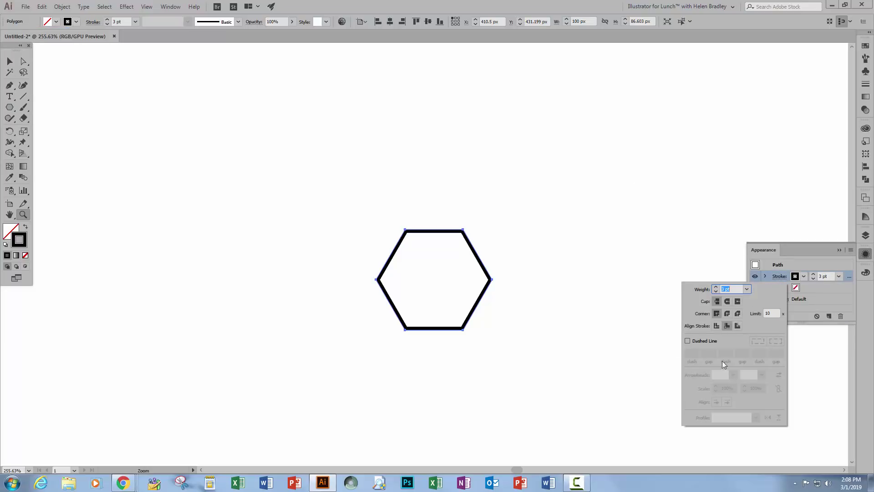
left_click(173, 7)
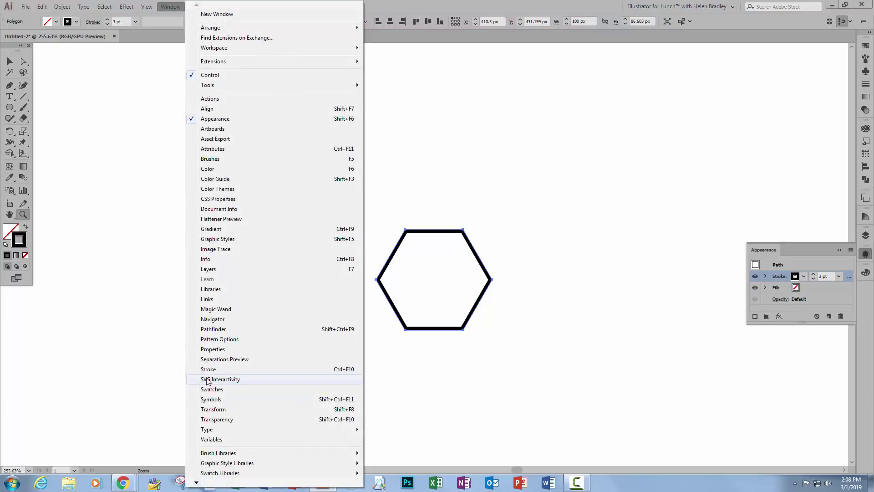
left_click(207, 371)
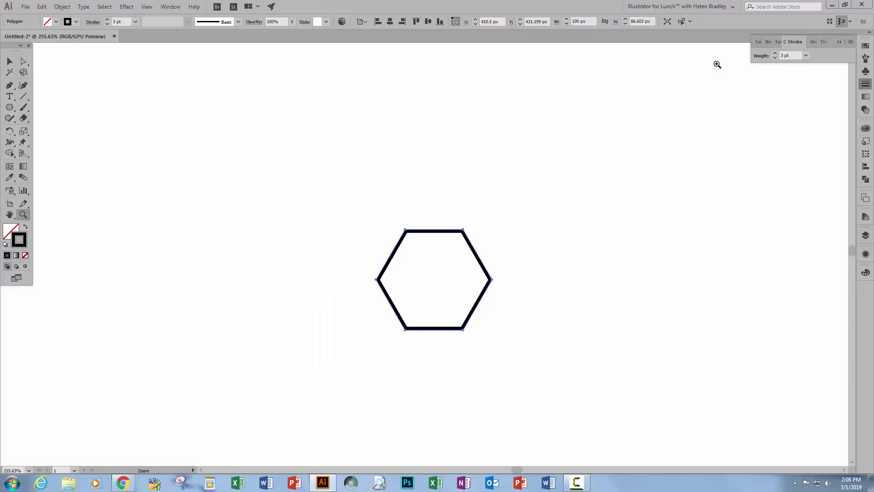
- Float the Stroke panel, show all options, align the stroke to center and enable Dashed Line
mouse_move(788, 42)
left_mouse_down()
mouse_move(487, 103)
mouse_move(267, 123)
mouse_move(200, 144)
left_mouse_up()
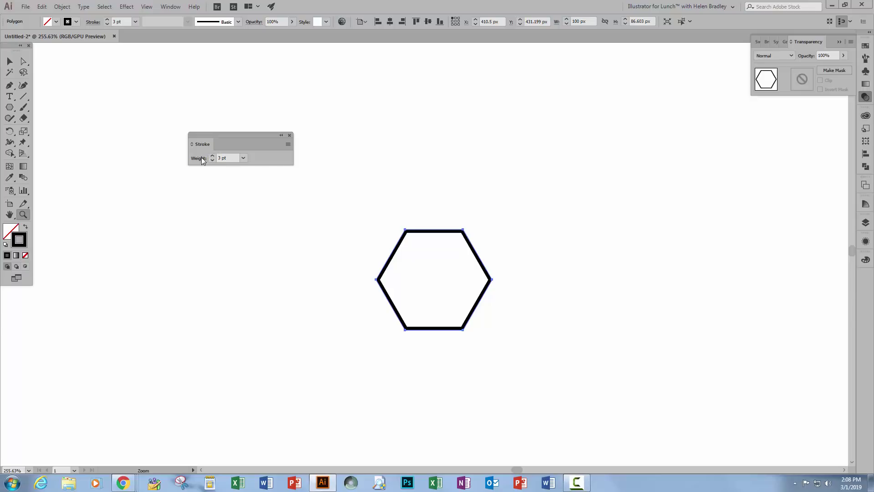
left_click(191, 144)
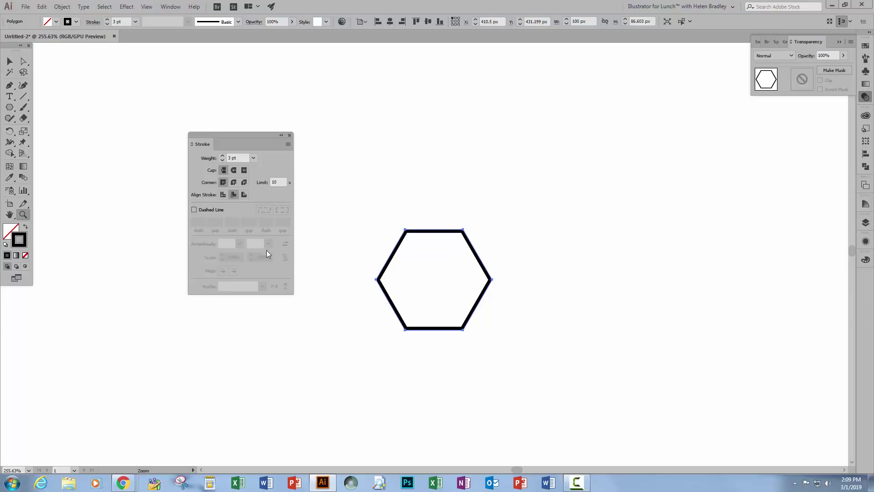
left_click(222, 195)
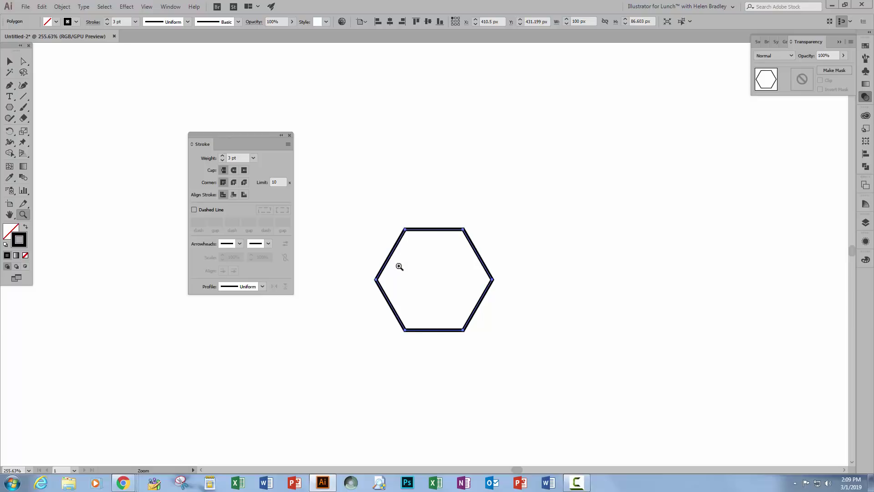
left_click(194, 210)
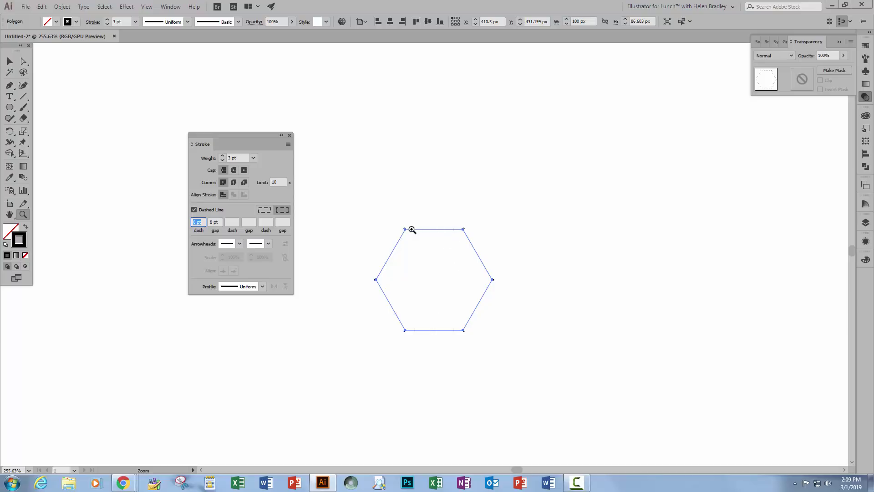
- Give the dashes round caps aligned to corners and set the stroke weight to 5 pt
left_click(233, 170)
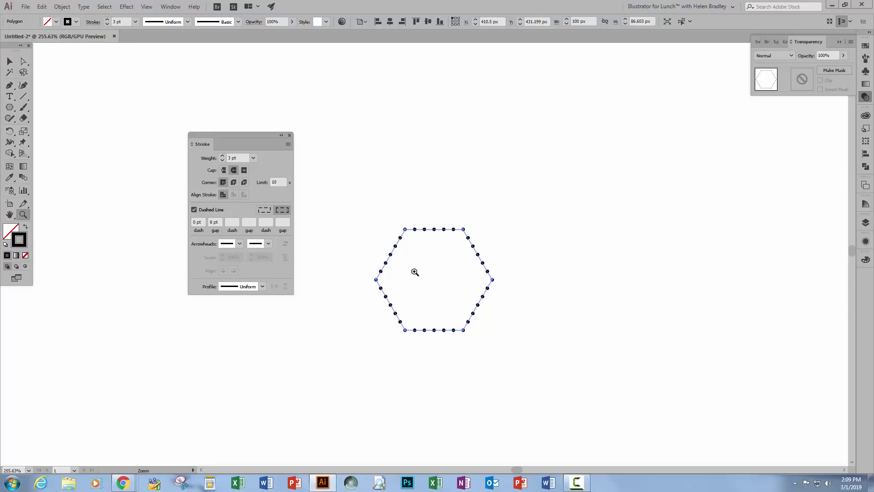
left_click(264, 209)
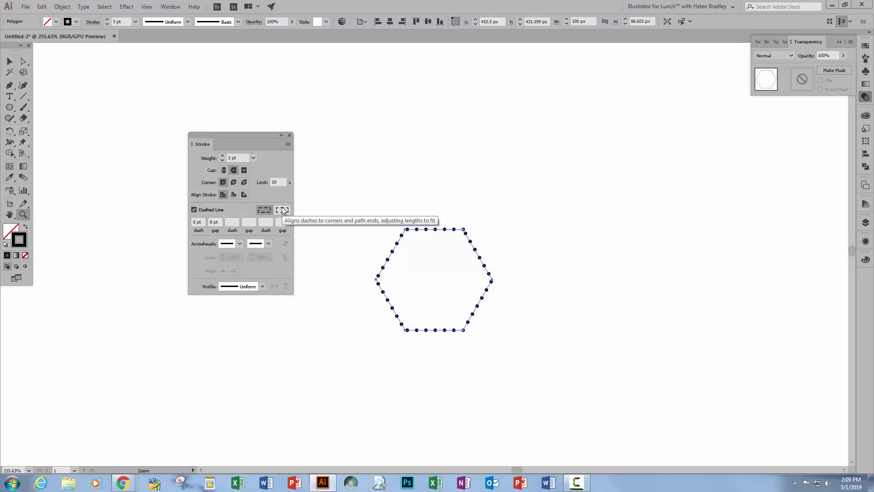
left_click(282, 210)
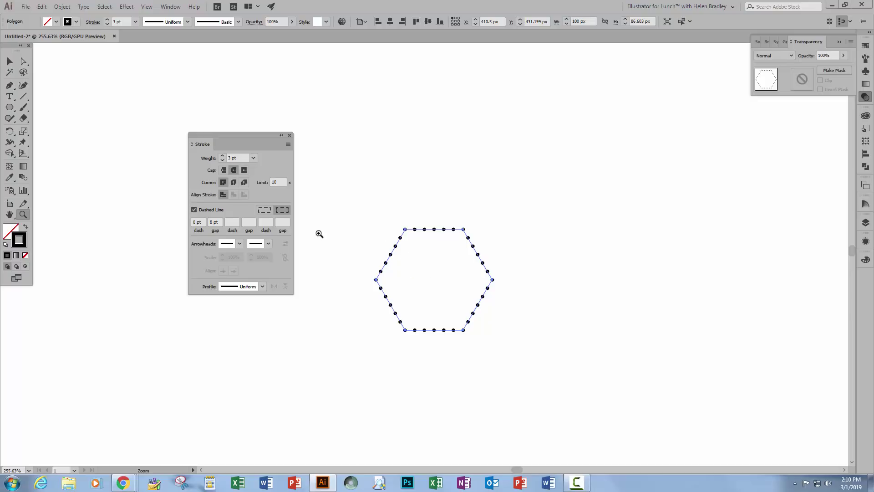
left_click(223, 156)
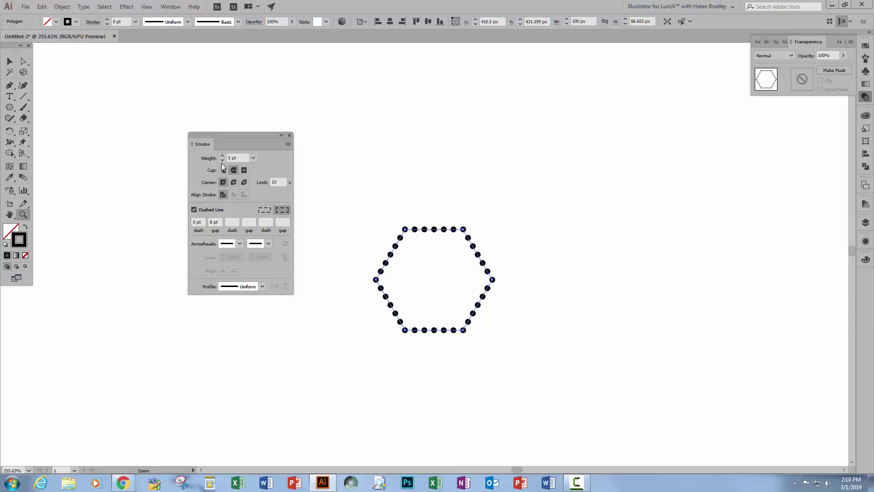
left_click(222, 160)
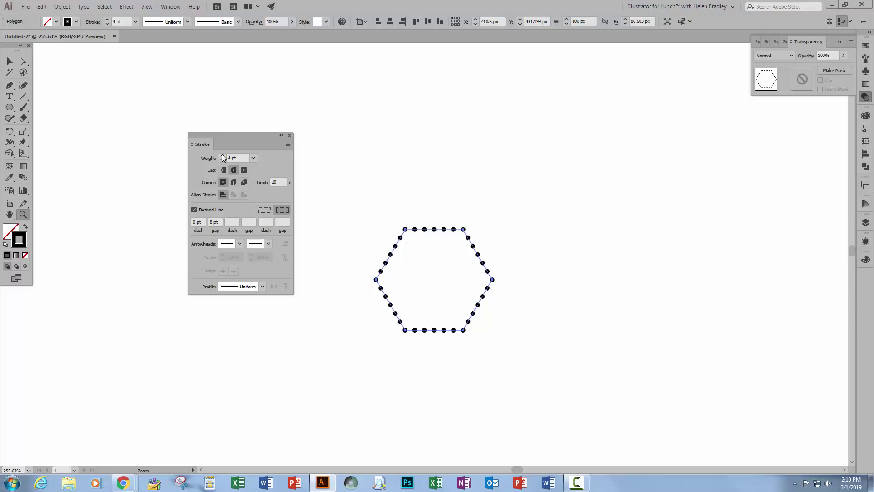
left_click(223, 155)
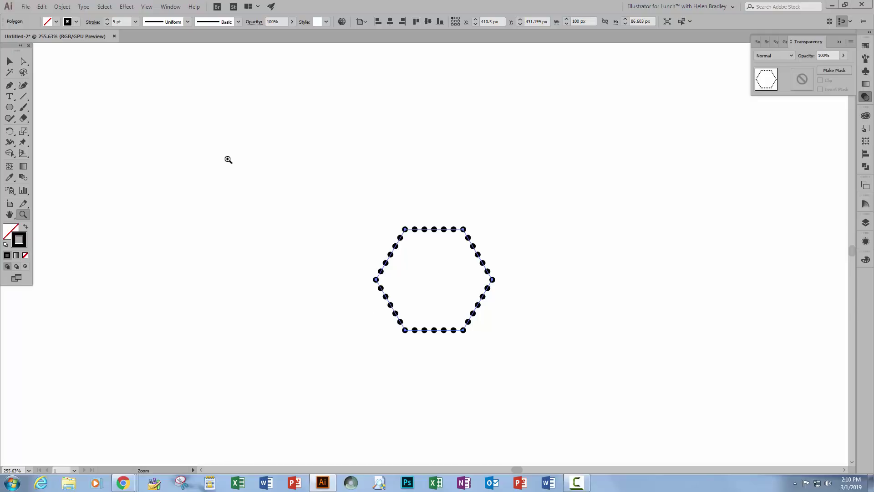
left_click(11, 60)
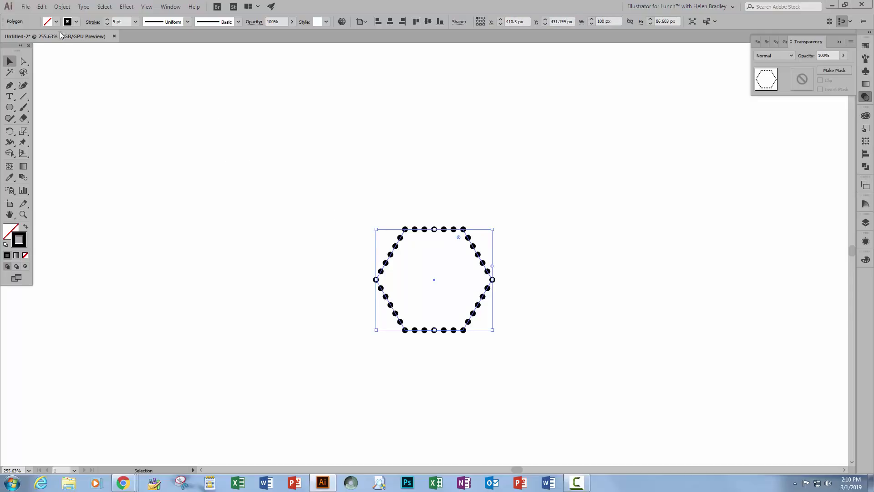
- Make a pattern from the dotted hexagon with Object > Pattern > Make and move Pattern Options aside
left_click(62, 7)
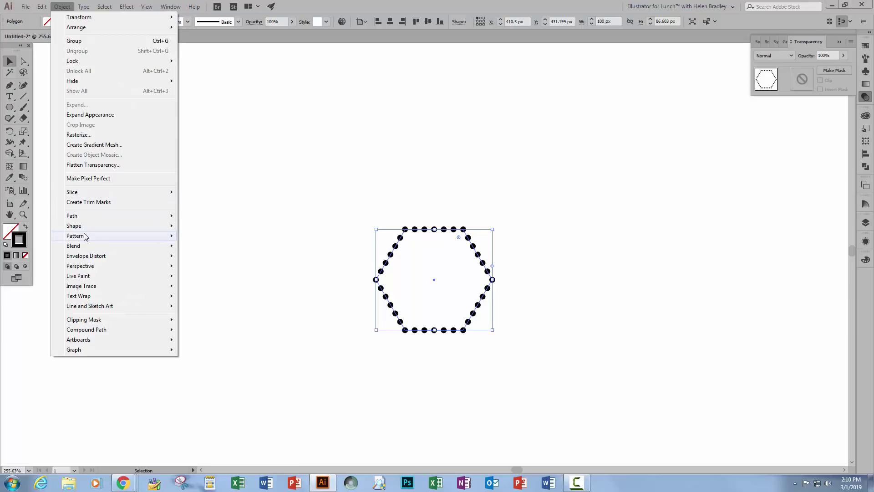
mouse_move(171, 236)
left_click(200, 239)
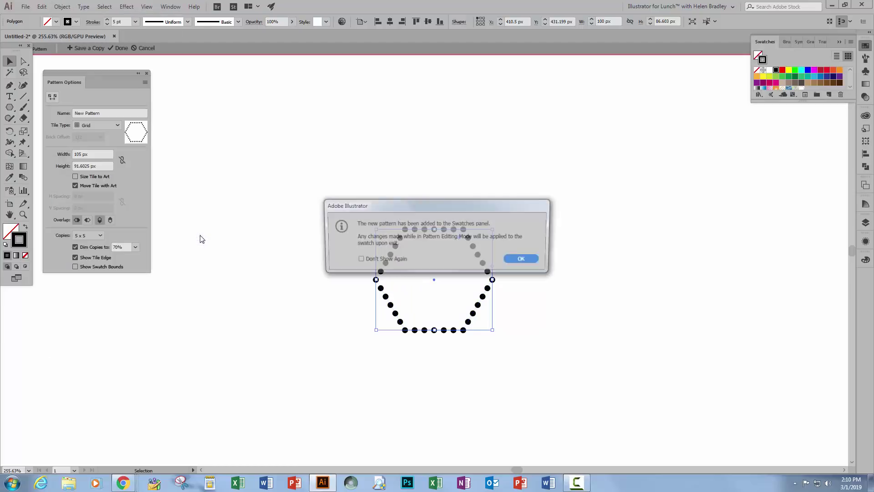
left_click(526, 259)
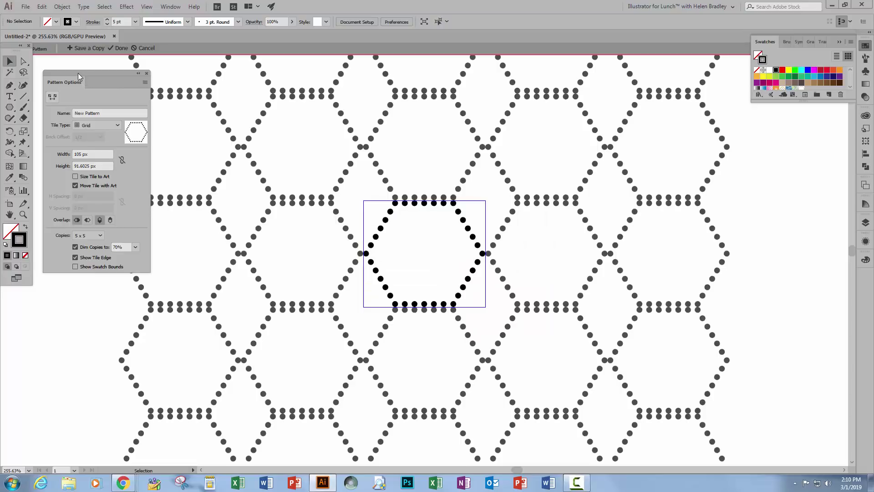
left_click_drag(81, 76, 99, 210)
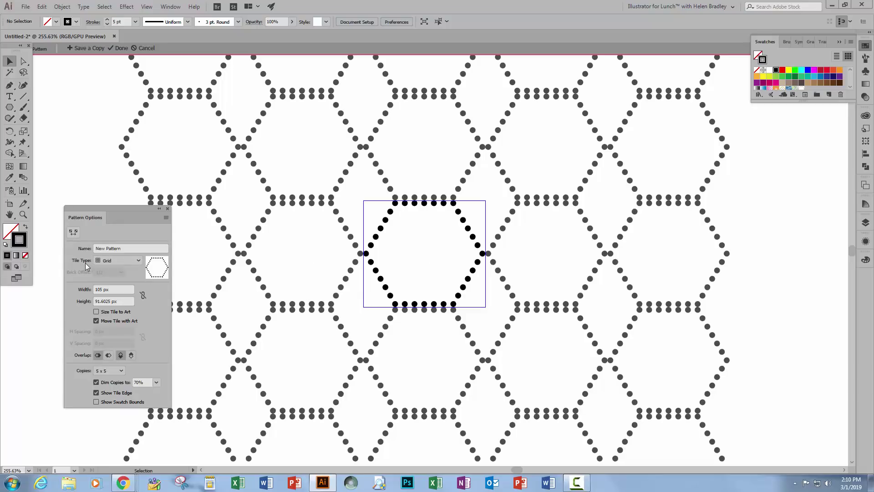
- Set the pattern Tile Type to Hex by Column and Dim Copies to 40%
left_click(119, 262)
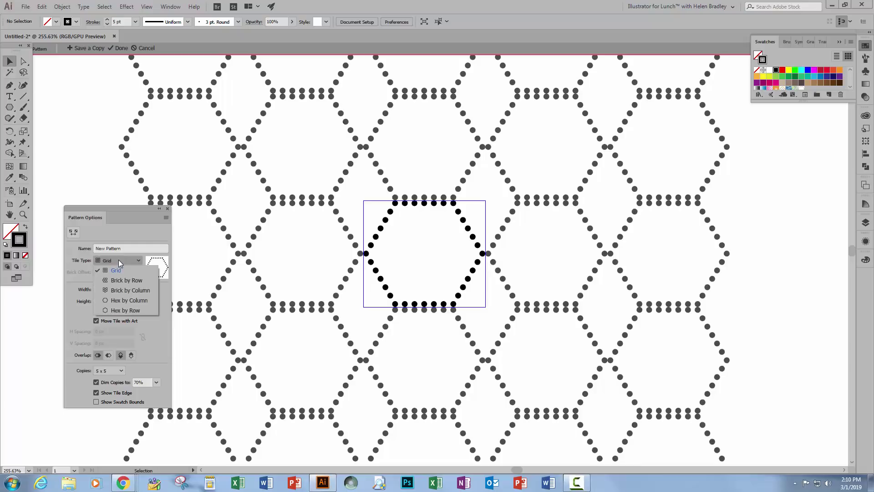
left_click(118, 300)
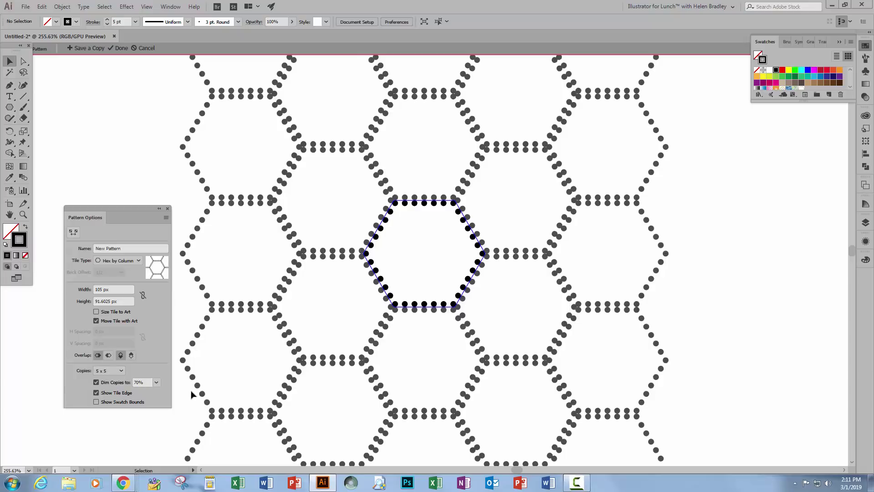
left_click(140, 383)
key("BackSpace")
key("BackSpace")
key("BackSpace")
type("40")
key("Tab")
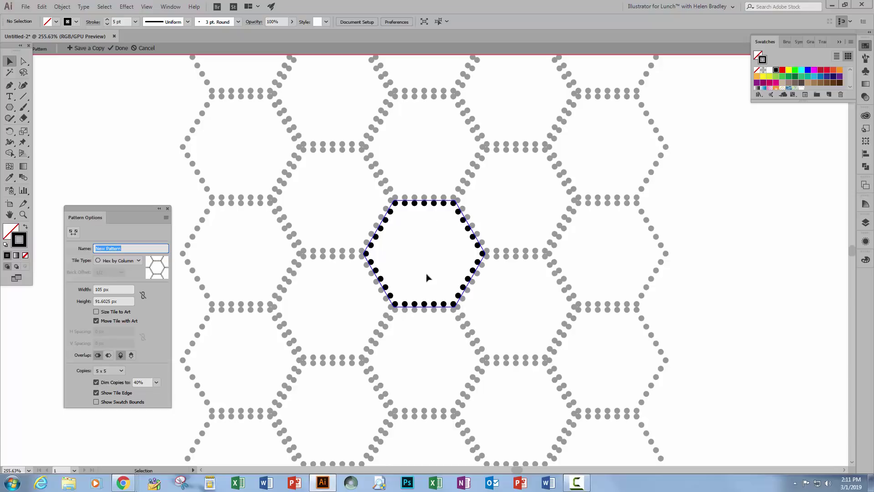
- Turn off Show Tile Edge and preview the pattern with 9 x 9 copies
left_click(95, 392)
left_click(96, 393)
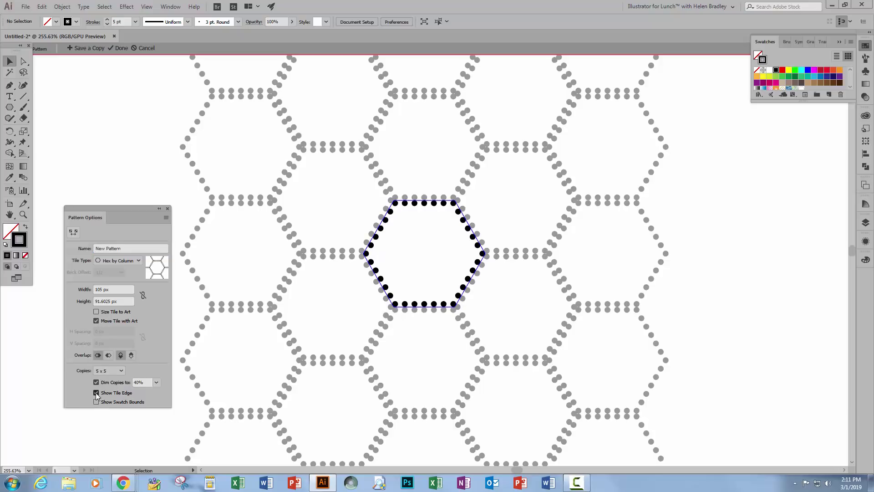
left_click(96, 393)
left_click(100, 372)
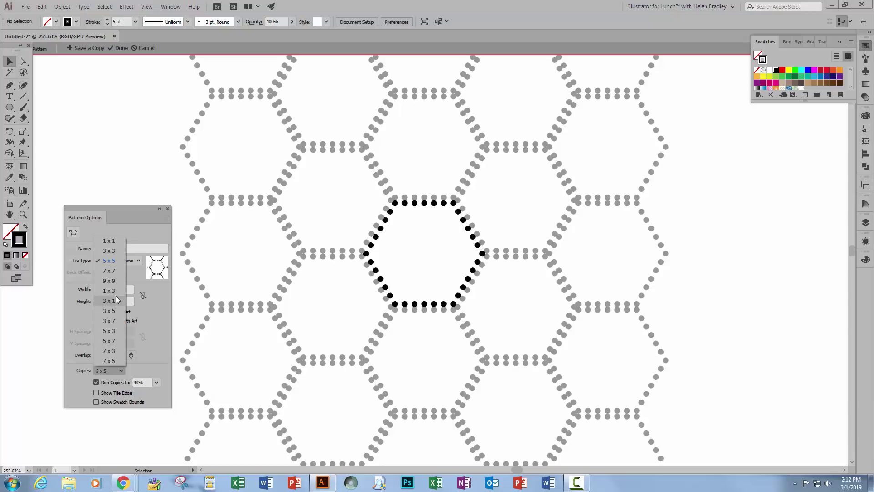
left_click(109, 280)
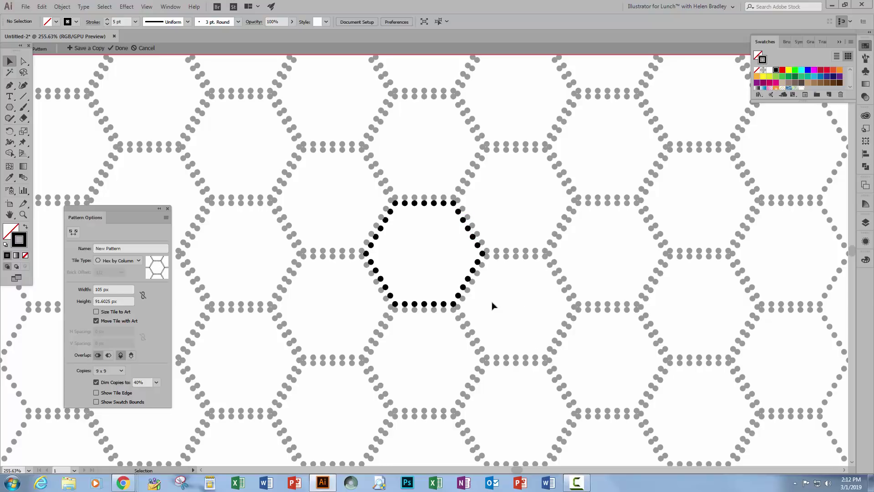
- Zoom in on the central tile and link the tile's width and height proportions
left_click(22, 216)
left_click_drag(330, 169, 417, 318)
left_click_drag(523, 351, 422, 253)
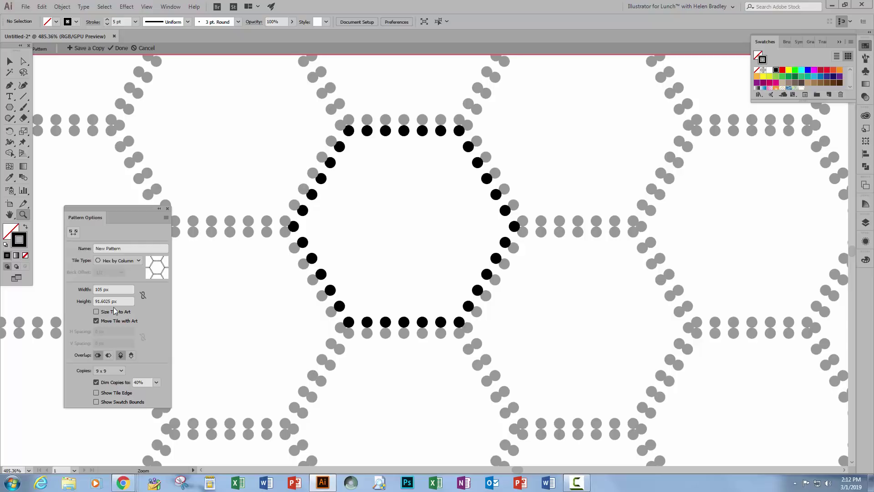
left_click(143, 296)
- Step the tile width down to 100 px, with height following to 87.2405 px
left_click(118, 289)
key("Down")
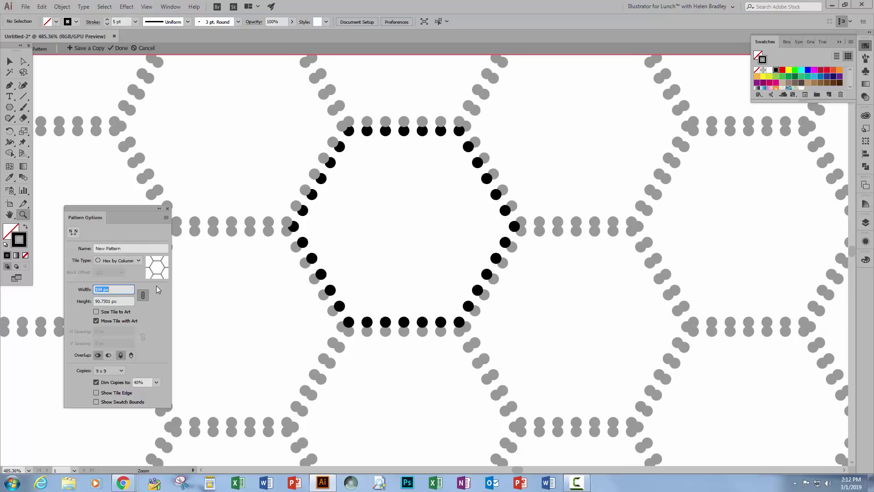
key("Down")
key("Down")
key("Down")
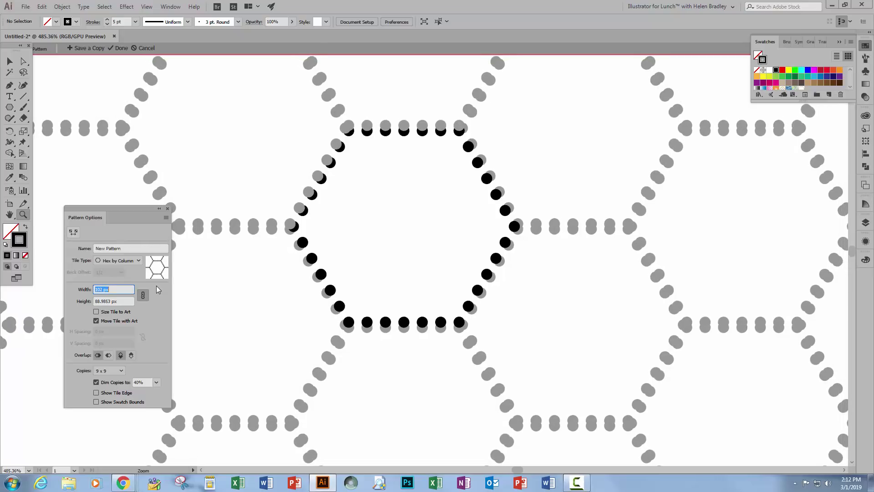
key("Down")
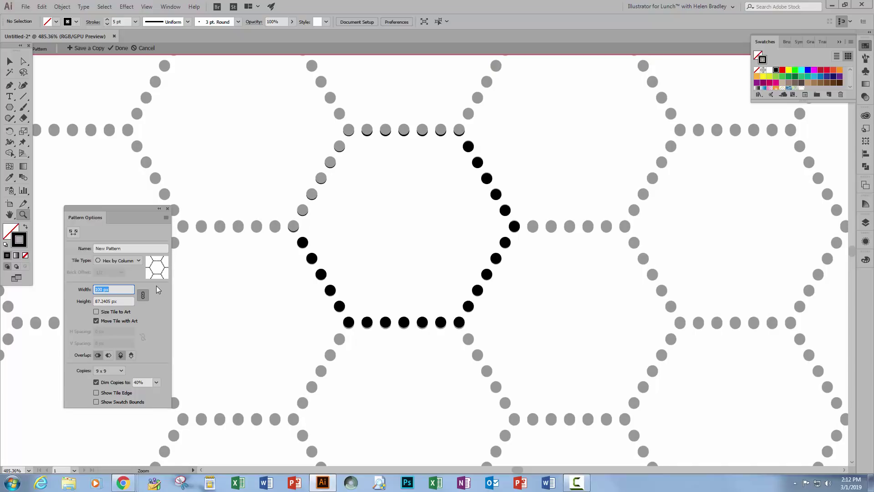
key("Down")
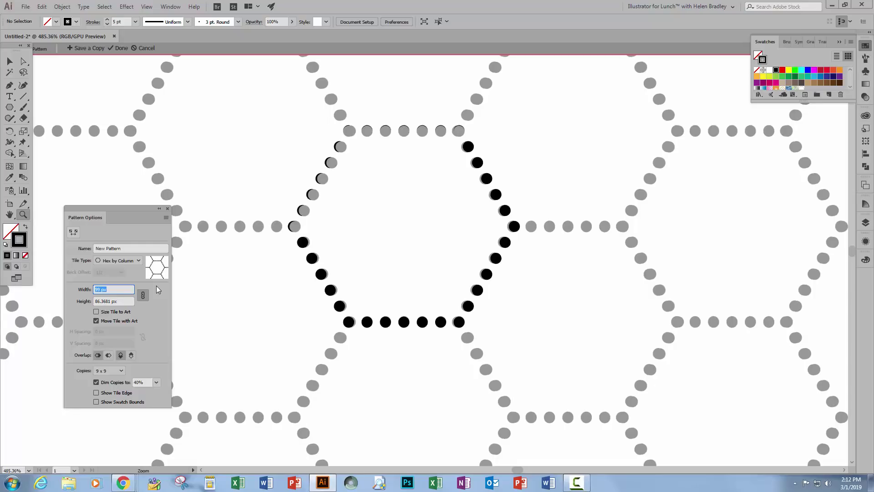
key("Up")
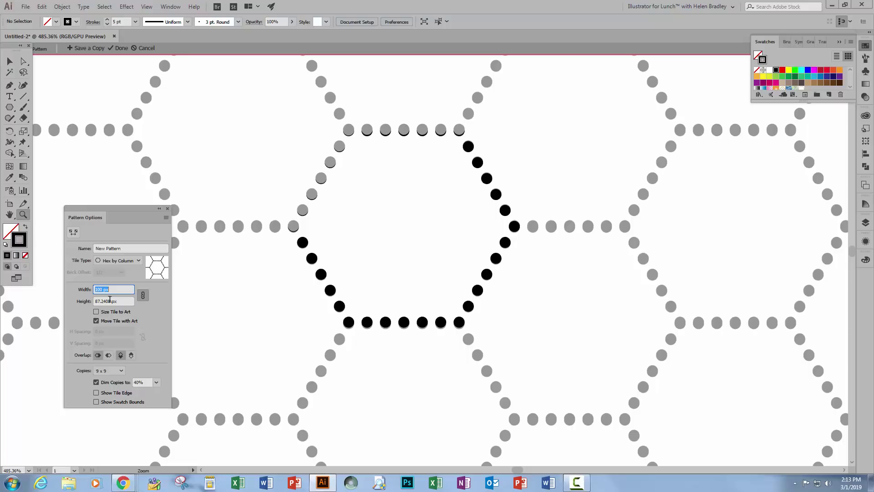
- Unlink the proportions and set the tile height alone to 86.5 px, keeping width 100 px
left_click(144, 296)
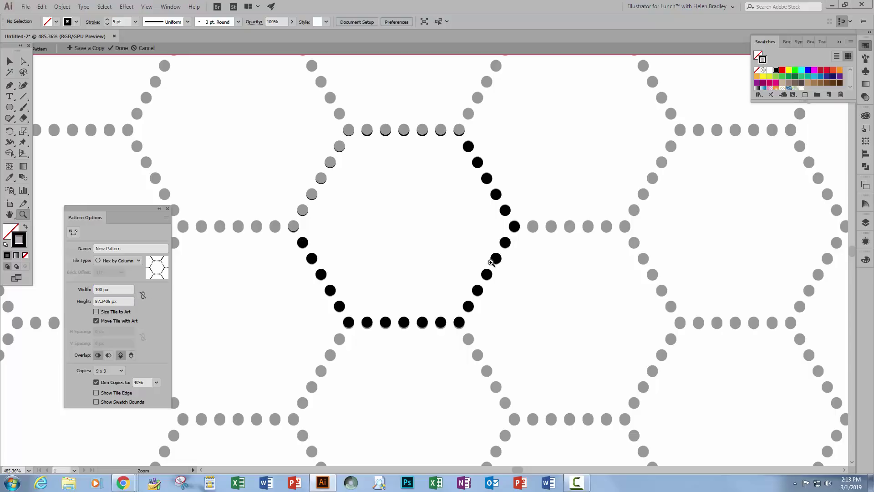
left_click(110, 301)
key("BackSpace")
key("BackSpace")
key("BackSpace")
key("Delete")
key("Delete")
key("Return")
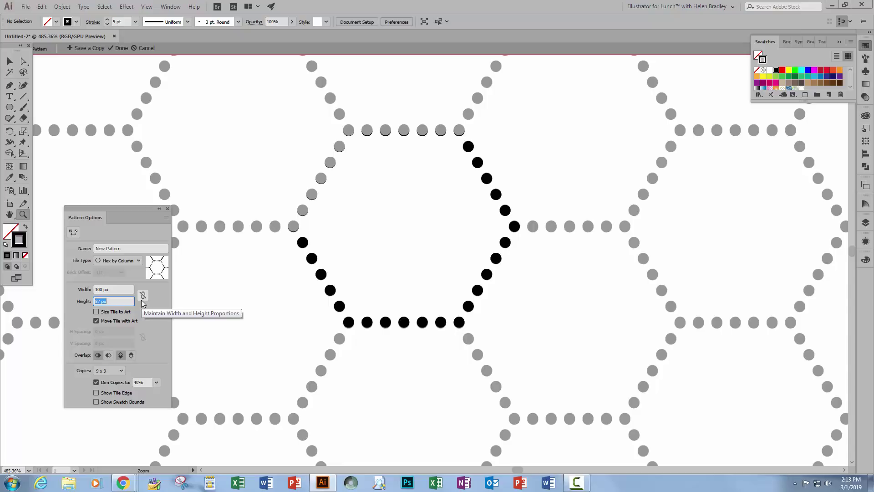
key("Down")
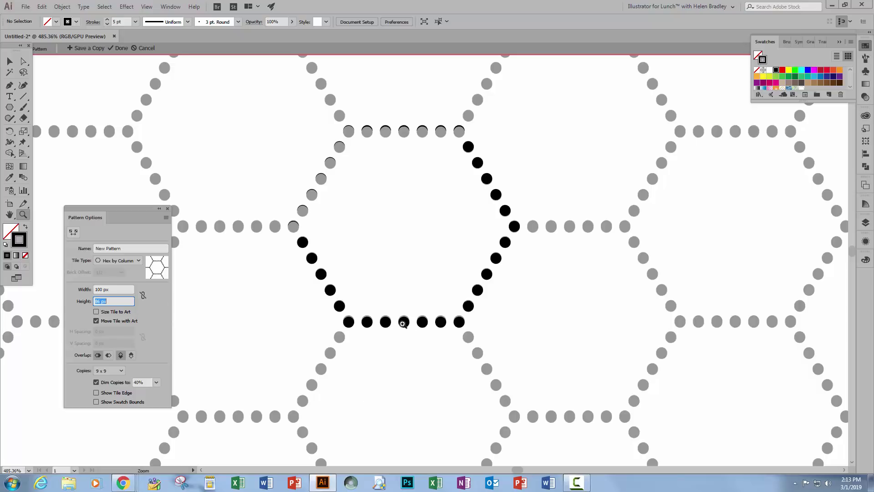
key("Up")
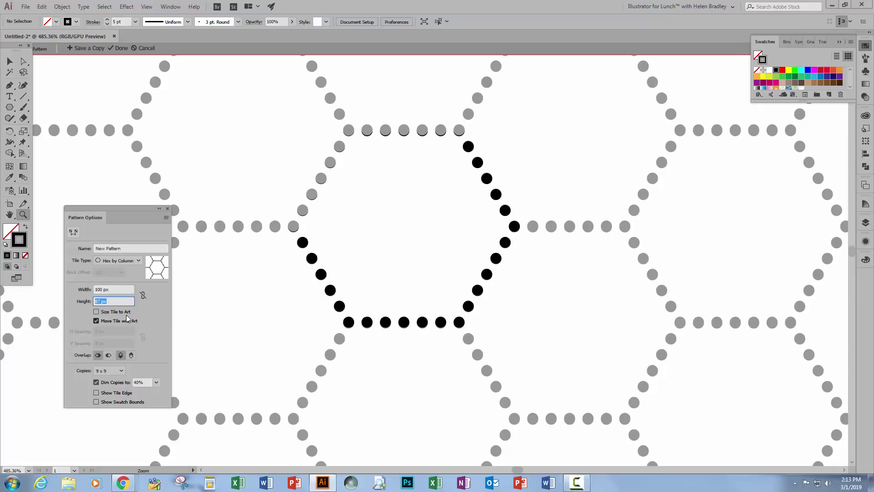
key("Down")
key("Up")
key("Down")
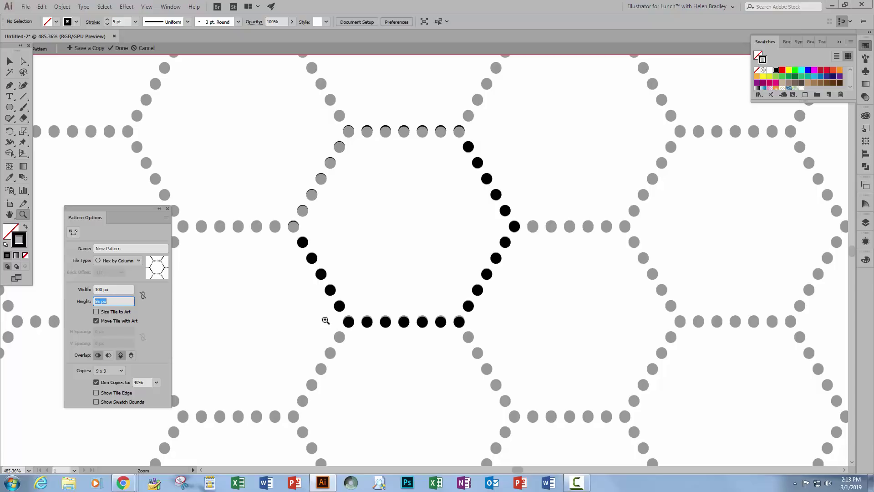
key("Right")
key("Tab")
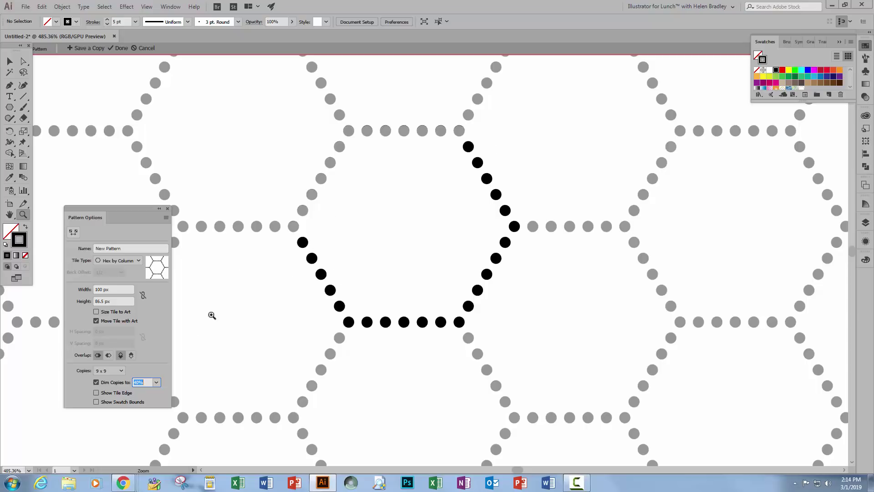
- Show the pattern copies at full strength, exit Pattern Editing Mode, and fit the artboard in view
left_click(96, 382)
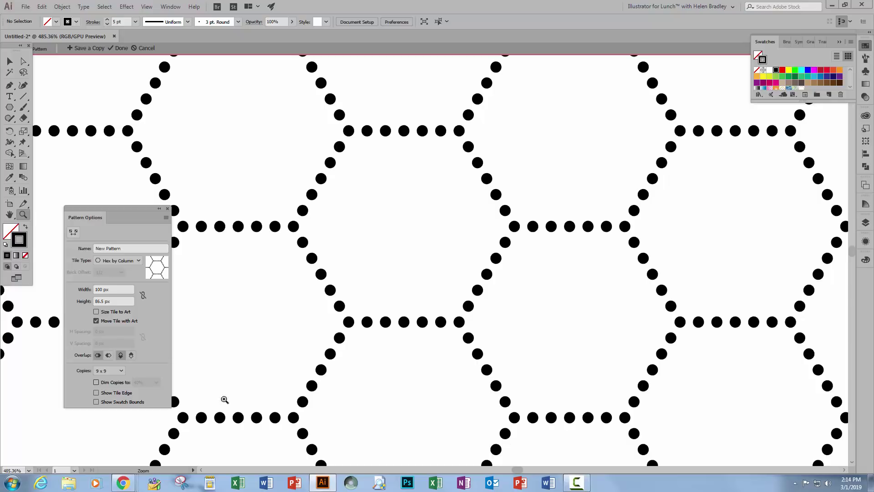
left_click(119, 48)
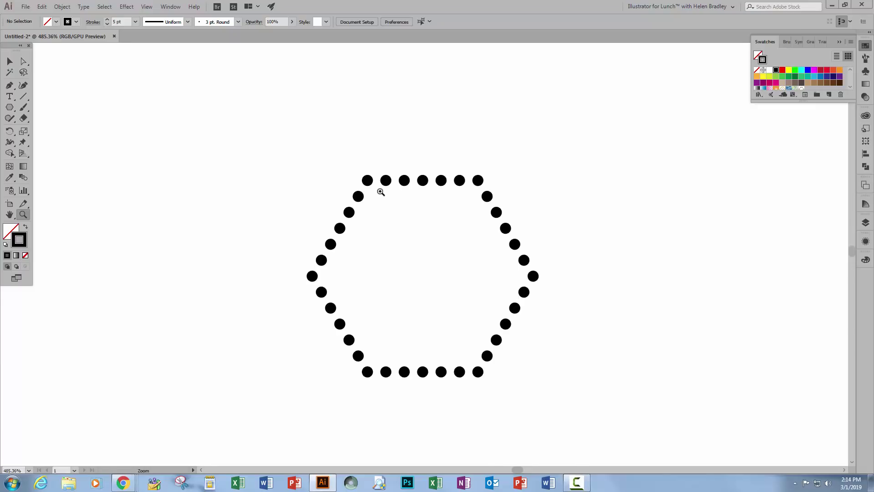
key("ctrl+0")
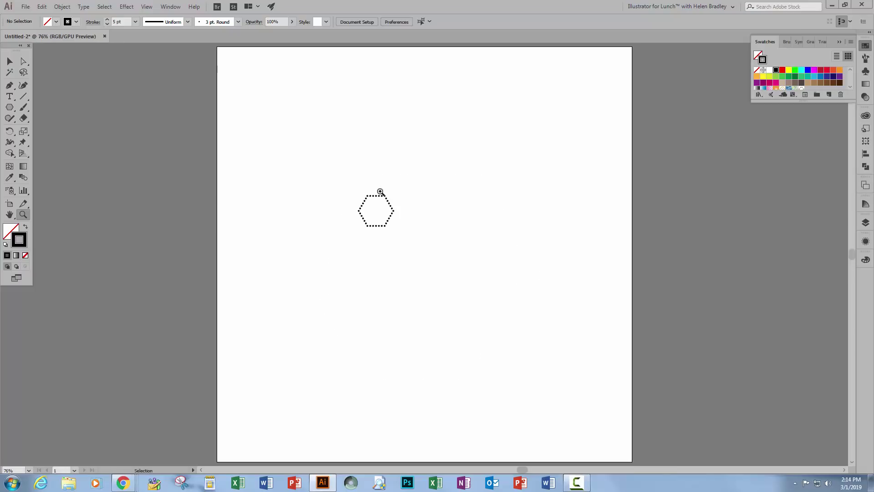
- Move the dotted hexagon off the artboard to the left and deselect it
left_click(9, 61)
left_click_drag(307, 164, 141, 199)
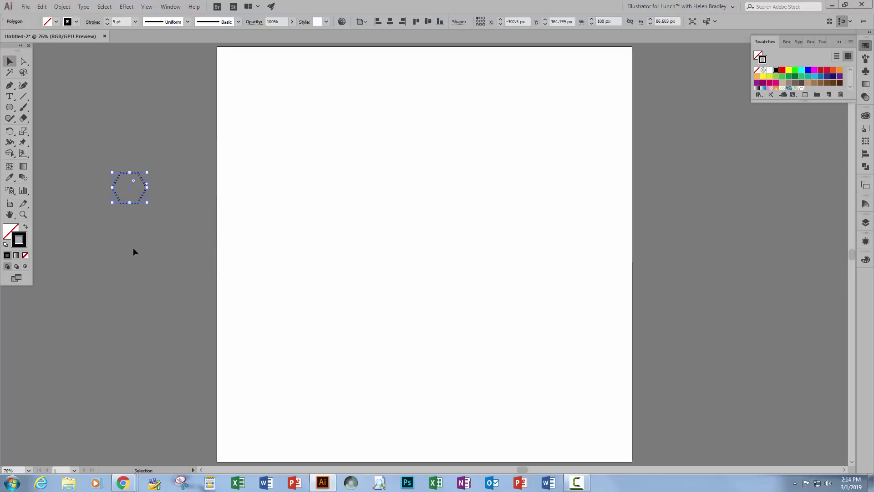
left_click(137, 246)
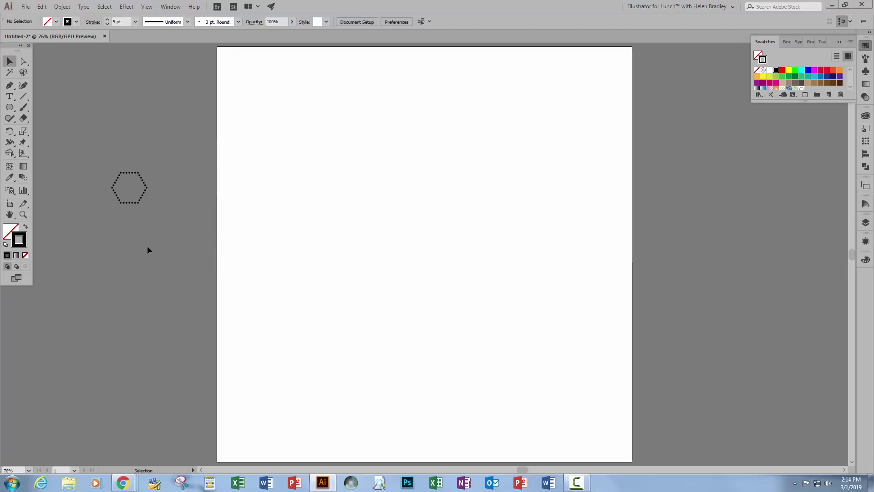
- Draw a 1200 x 1200 px rectangle on the artboard with the Rectangle tool
left_click(11, 108)
left_click(52, 108)
left_click(367, 183)
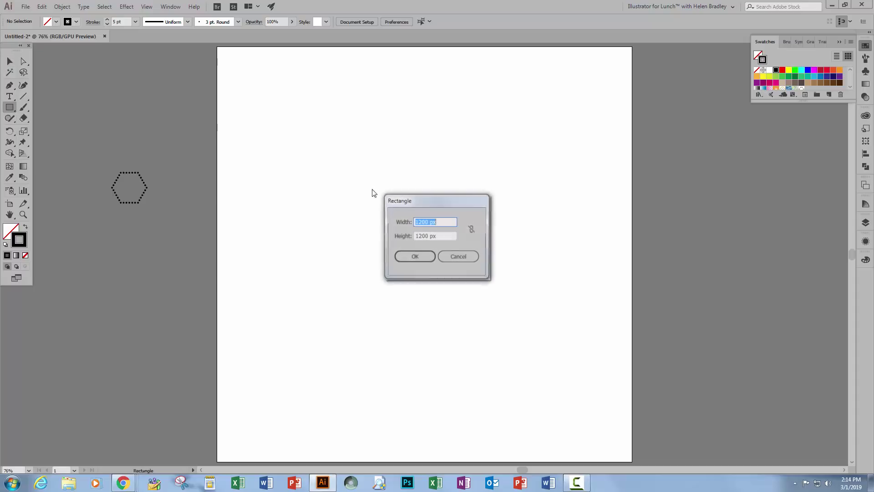
left_click(409, 258)
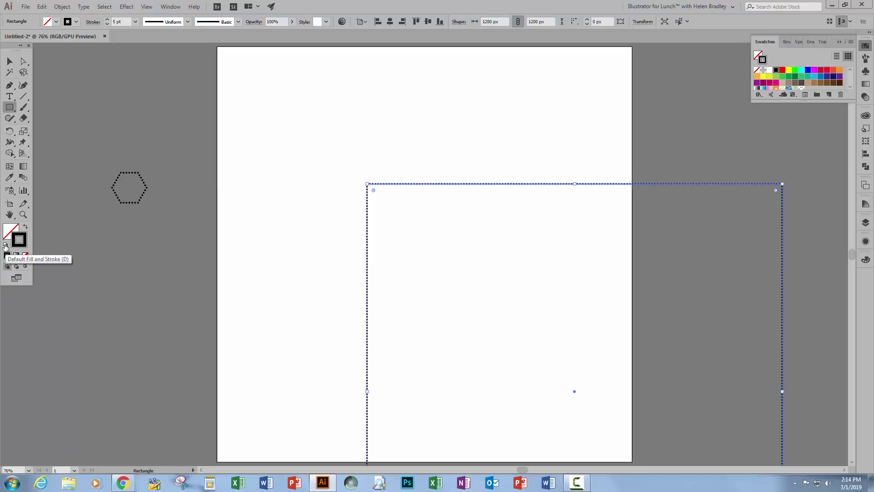
- Reset the rectangle to default white fill and black stroke, and set alignment to the artboard
left_click(5, 246)
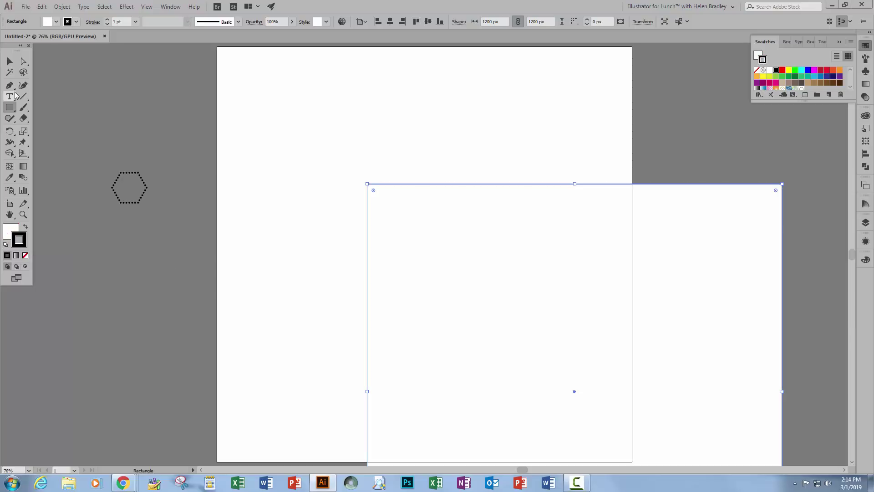
left_click(10, 61)
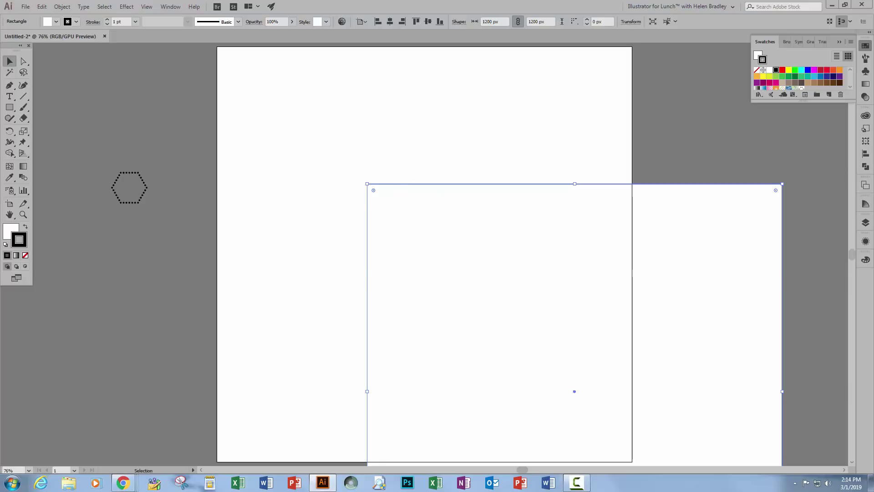
left_click(866, 154)
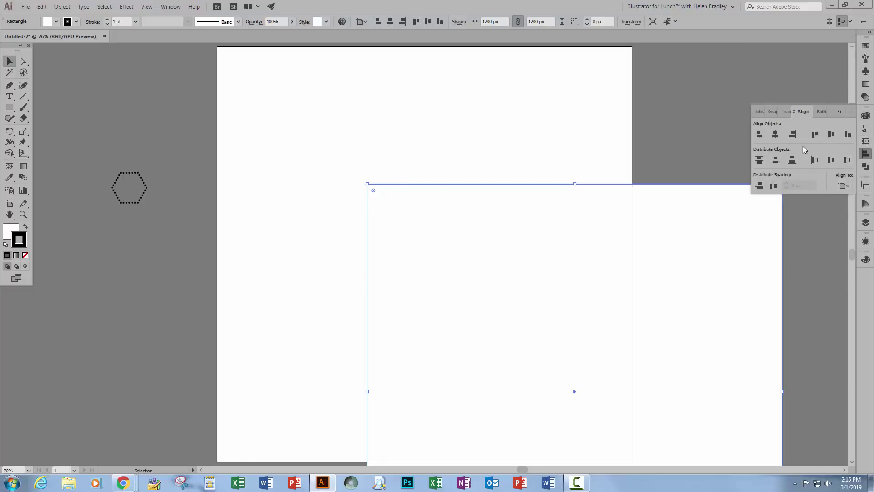
left_click(793, 110)
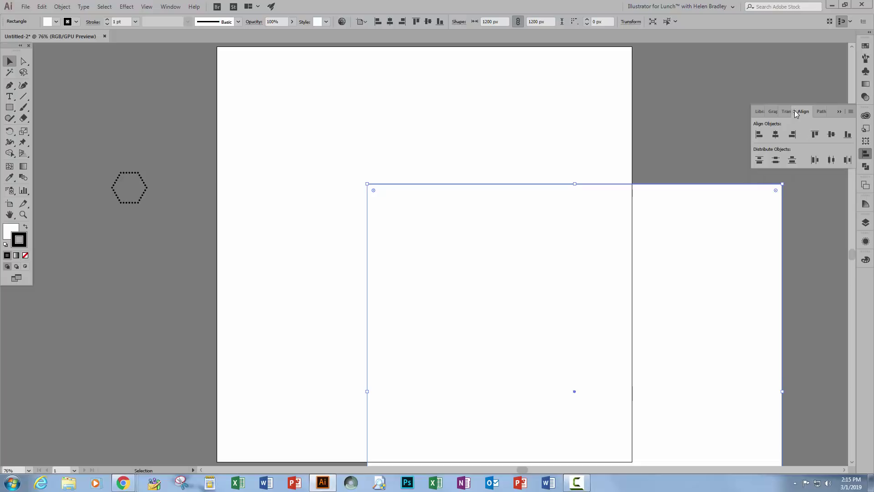
left_click(794, 110)
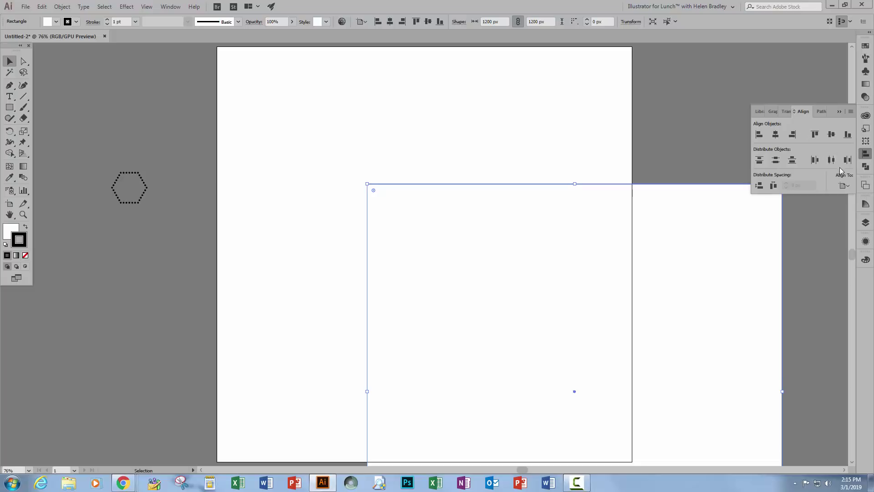
left_click(844, 184)
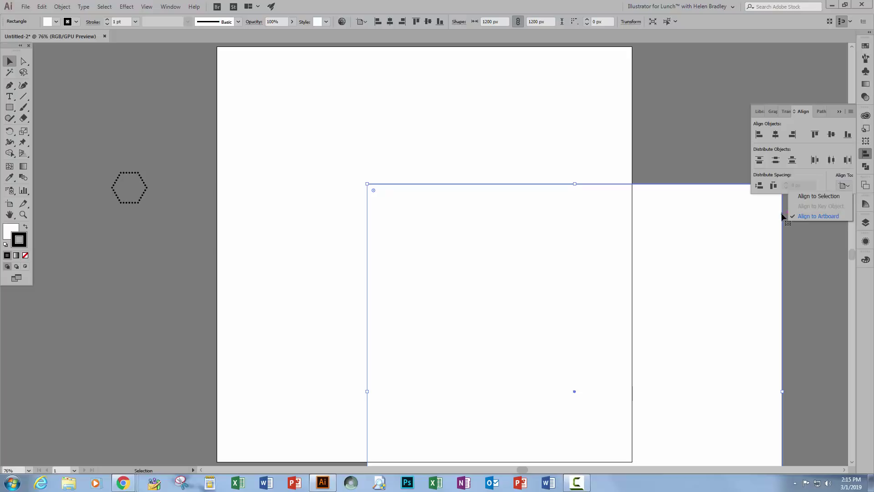
left_click(775, 134)
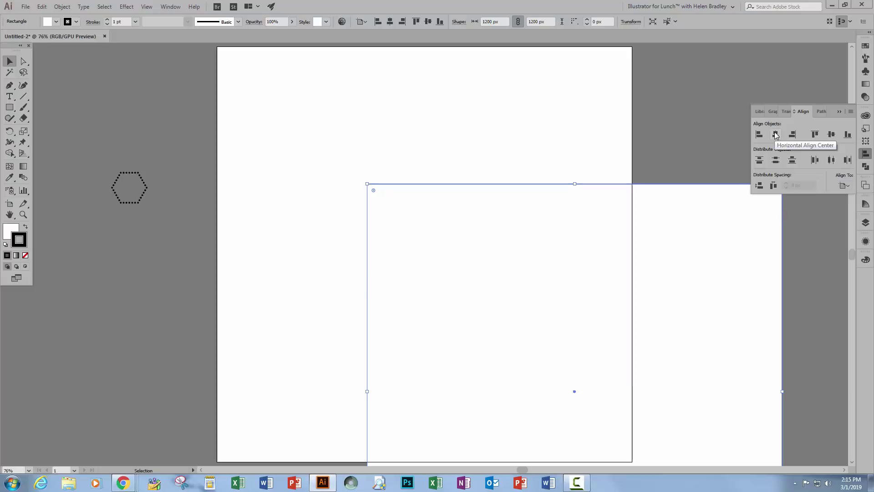
- Centre the rectangle horizontally and vertically on the artboard and set its stroke to None
left_click(775, 135)
left_click(831, 135)
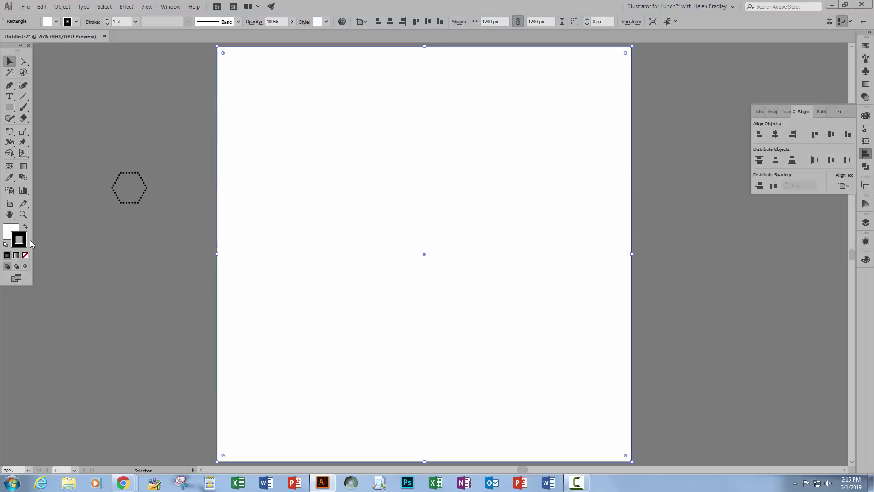
left_click(25, 255)
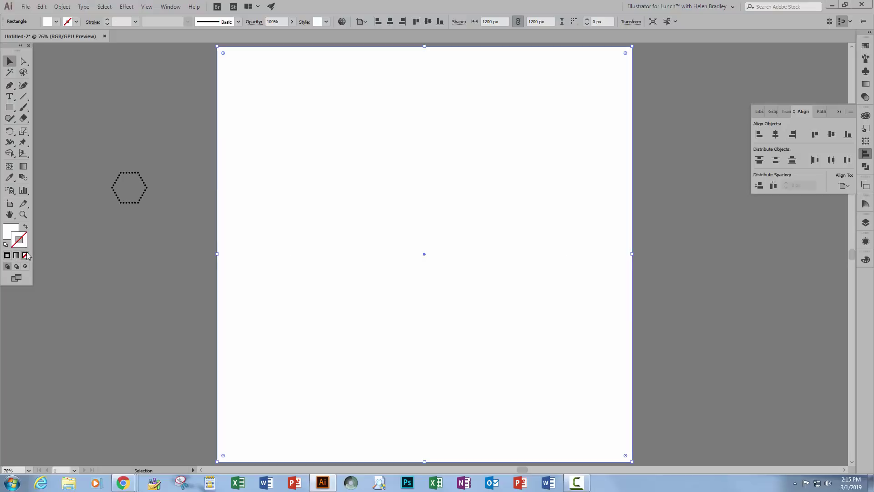
left_click(9, 231)
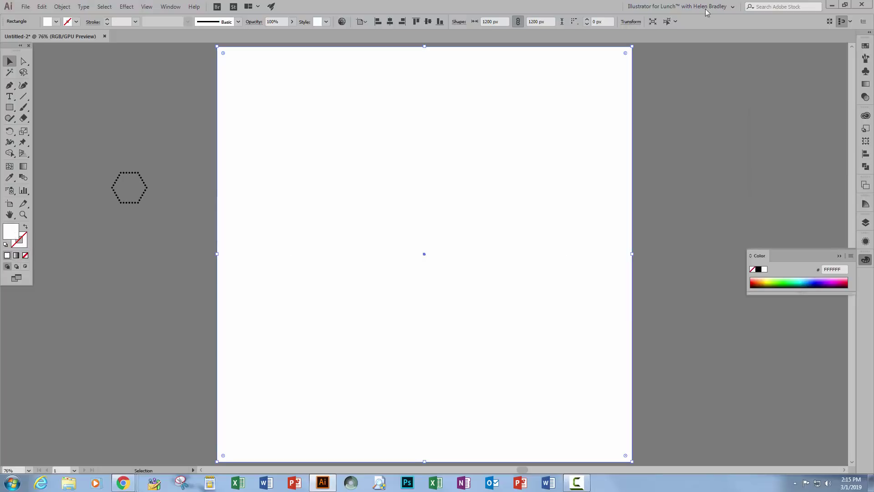
- Fill the rectangle with the hexagon pattern swatch from an enlarged Swatches panel, then deselect it
left_click(865, 46)
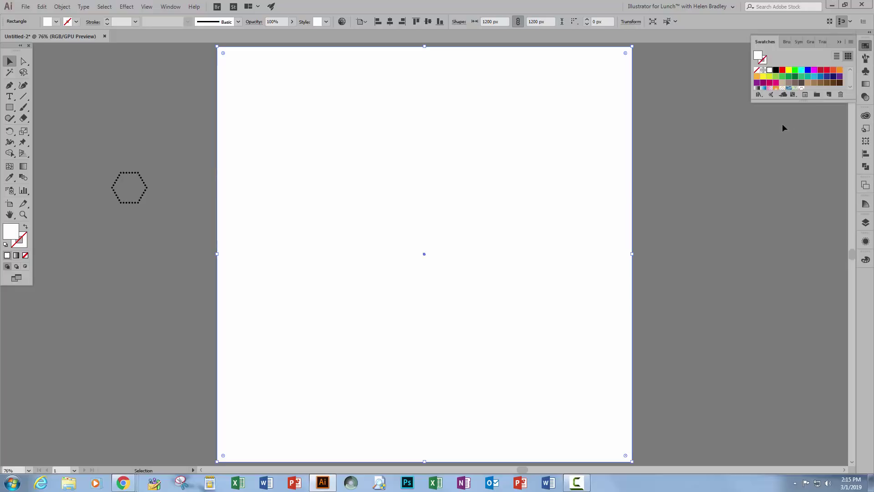
left_click_drag(785, 101, 777, 199)
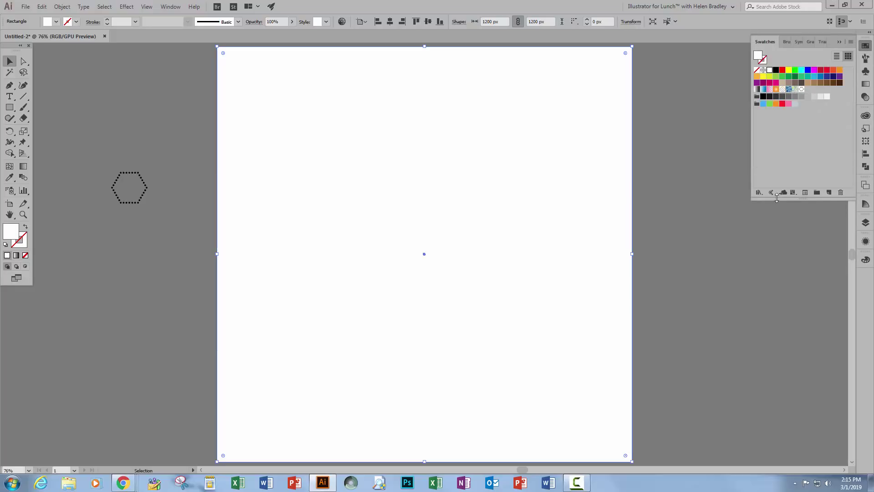
left_click(802, 88)
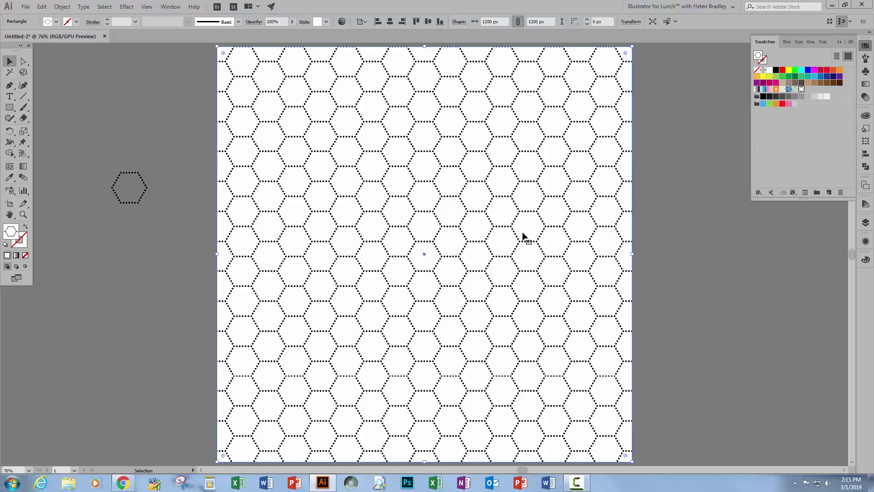
left_click(689, 244)
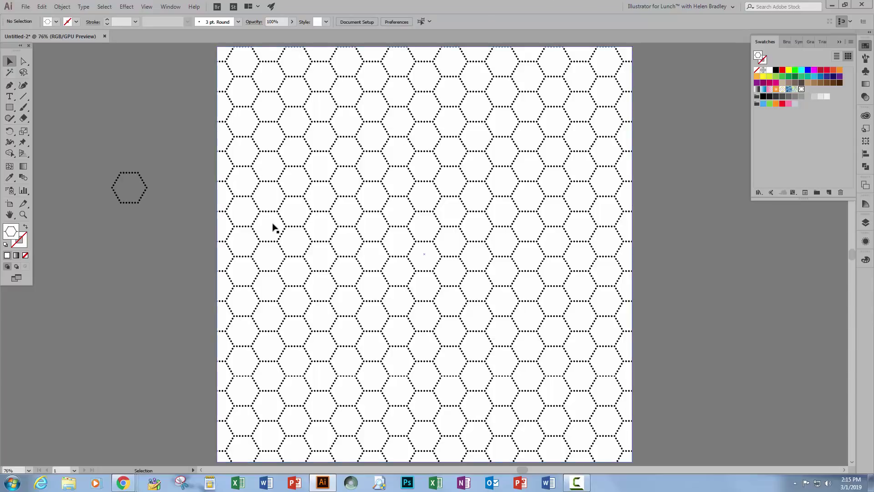
left_click(802, 89)
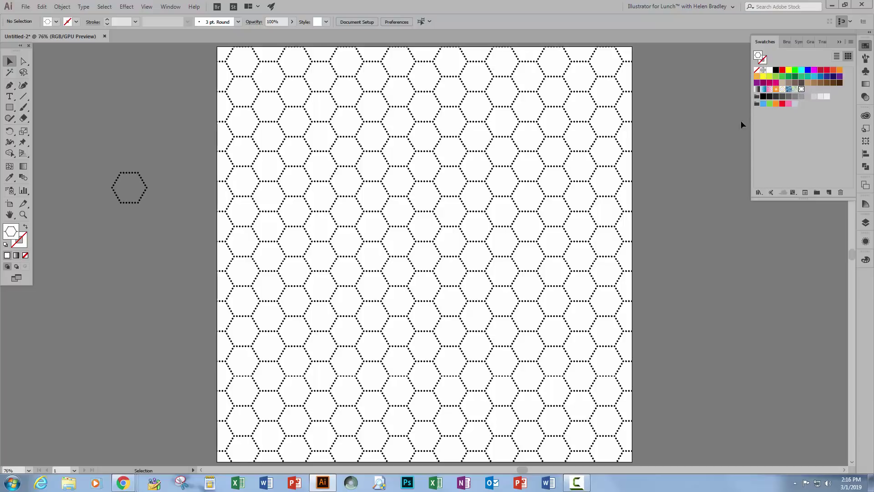
left_click(851, 42)
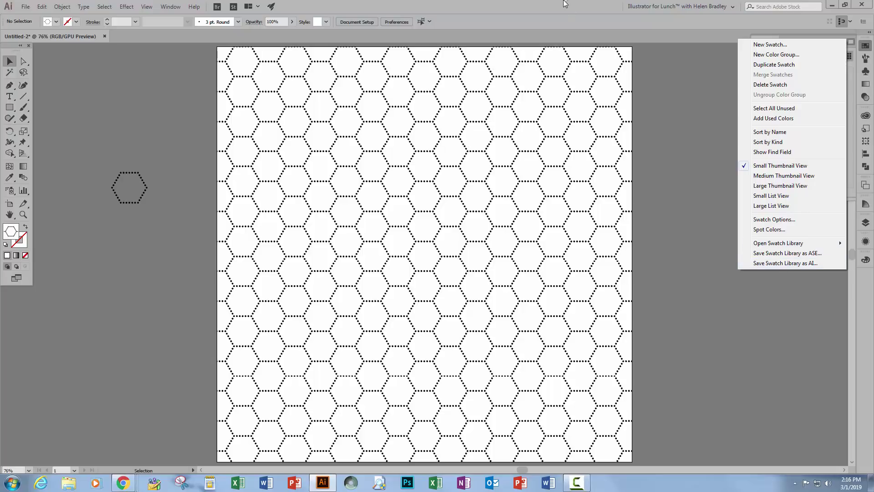
left_click(549, 19)
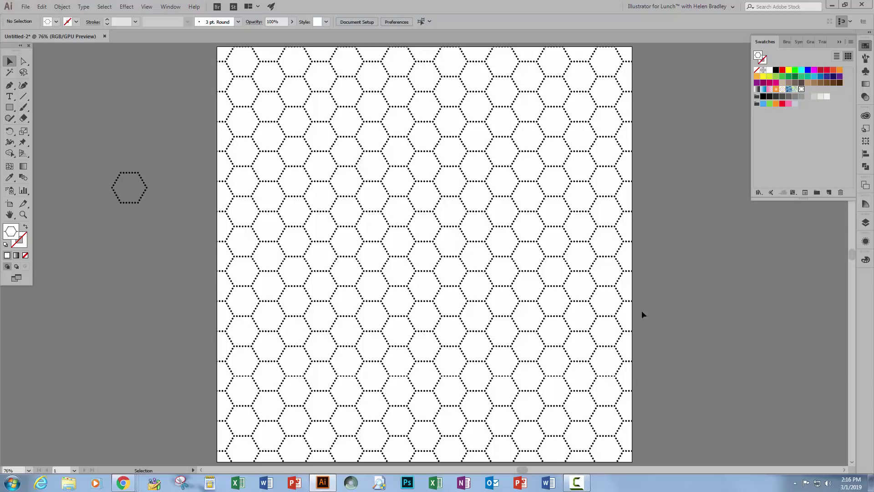
- Switch to Chrome to view the 5 Hexagon Patterns in Illustrator class page
left_click(122, 483)
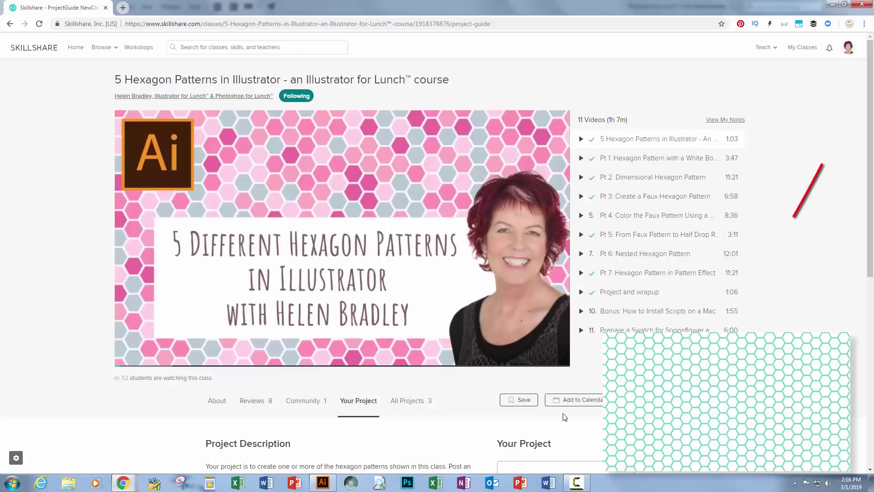